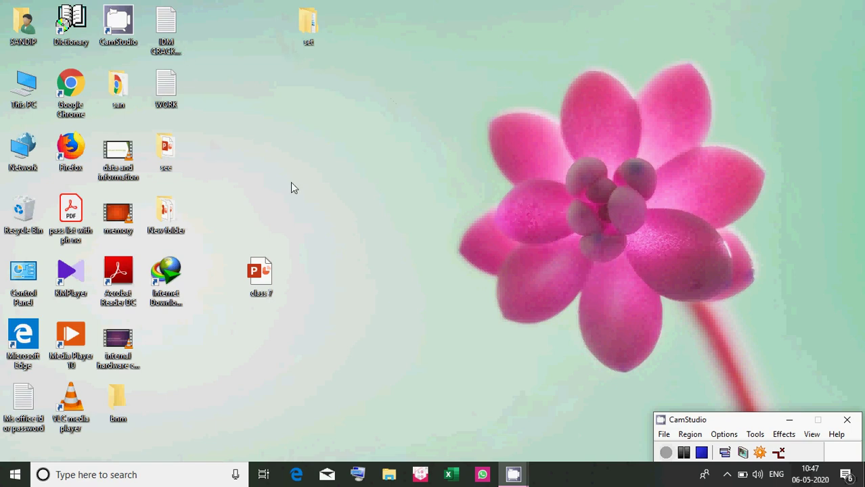
# - Create a new folder on an empty area of the desktop, keeping the default name
pyautogui.click(374, 174)
pyautogui.rightClick(348, 144)
pyautogui.moveTo(359, 158)
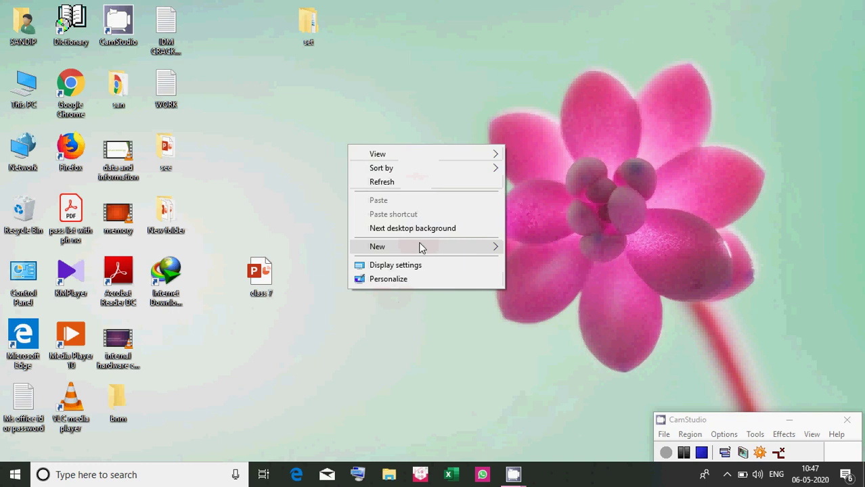
pyautogui.moveTo(420, 251)
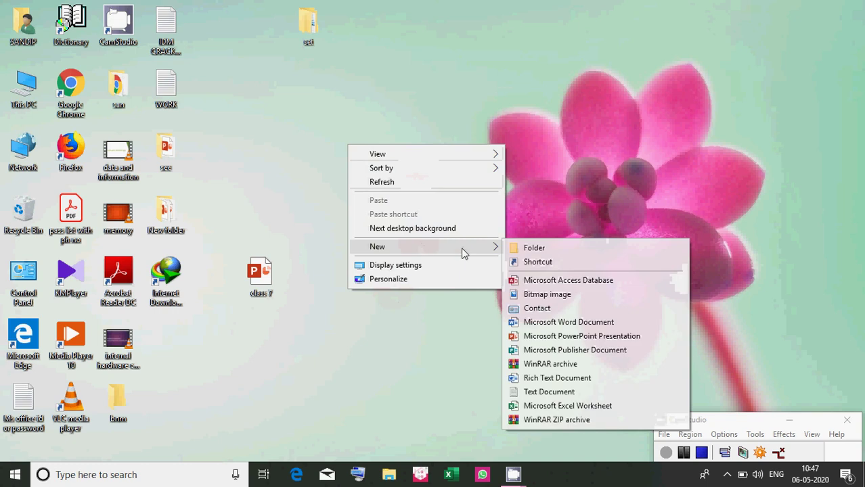
pyautogui.click(532, 249)
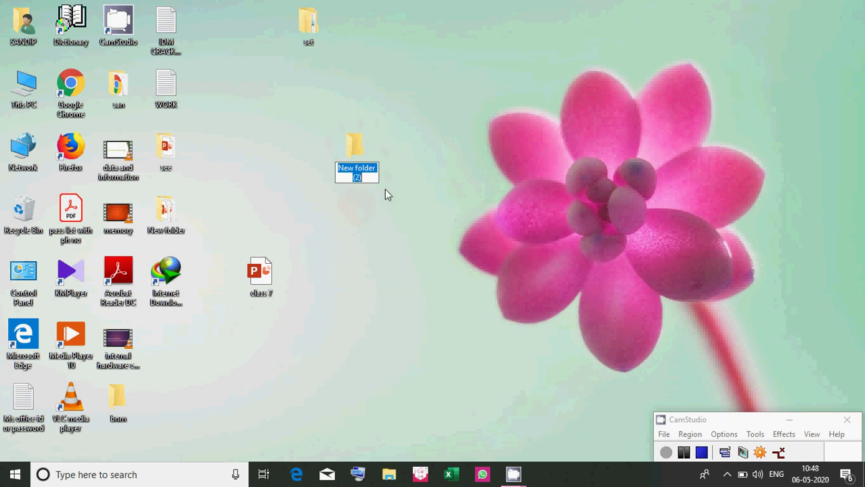
pyautogui.press('Return')
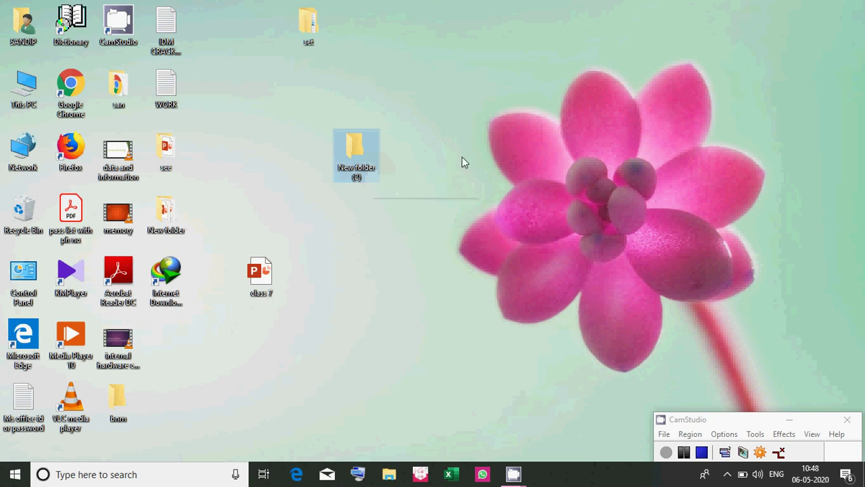
# - Rename the new desktop folder as example
pyautogui.rightClick(357, 155)
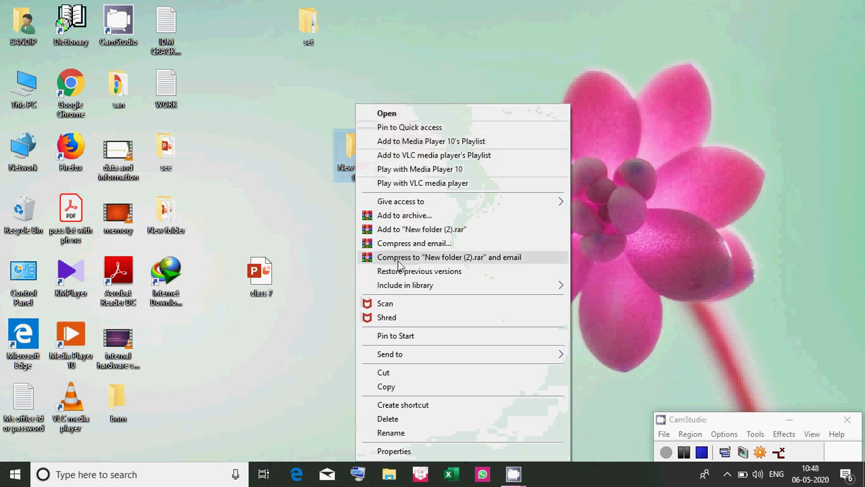
pyautogui.click(392, 433)
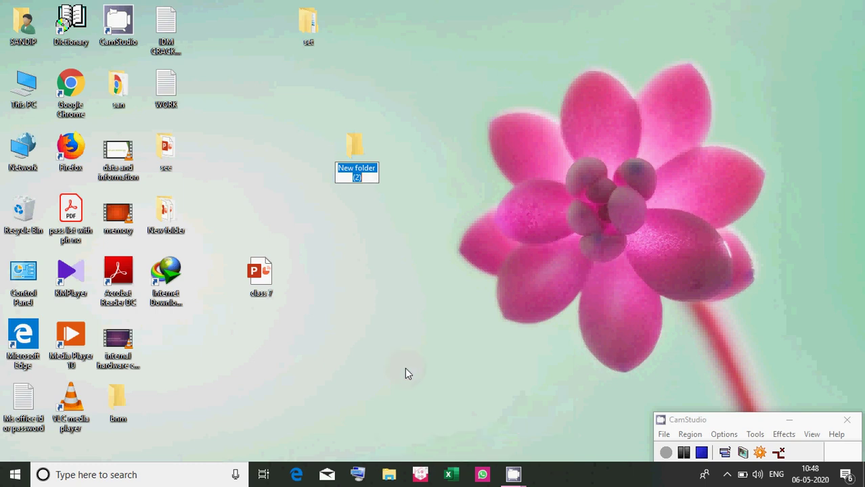
pyautogui.write('exa')
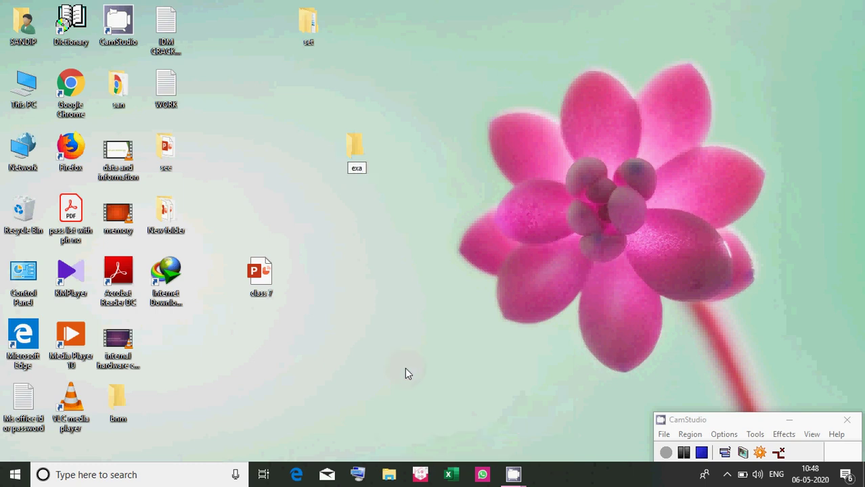
pyautogui.write('mple')
pyautogui.click(377, 133)
# - Delete the example folder from the desktop, moving it to the Recycle Bin
pyautogui.rightClick(346, 150)
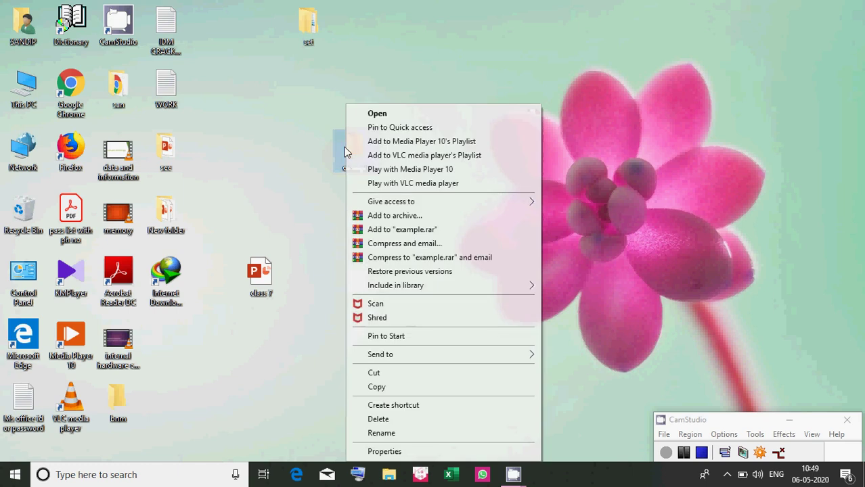
pyautogui.click(376, 419)
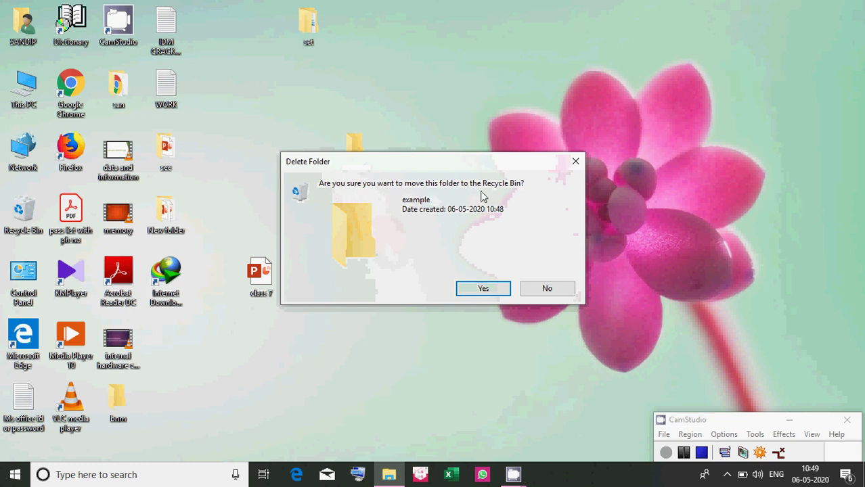
pyautogui.click(482, 289)
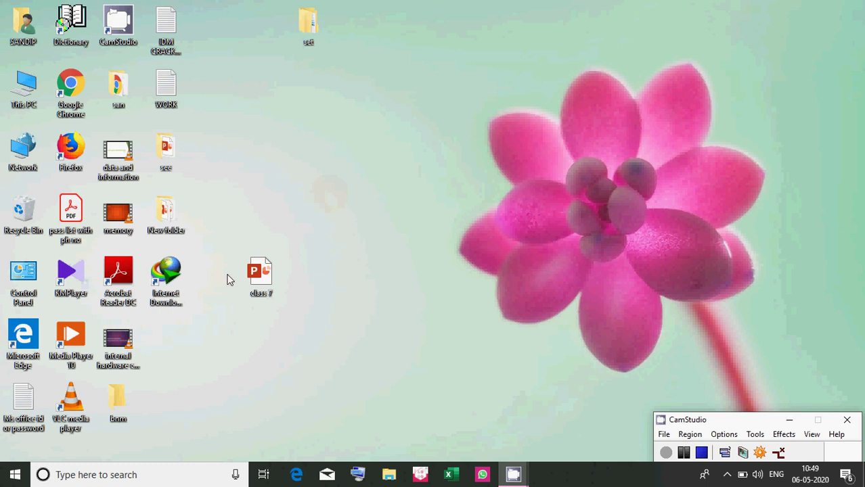
# - Restore the example folder from the Recycle Bin and place its icon in an empty area of the desktop beside the WORK file
pyautogui.doubleClick(30, 217)
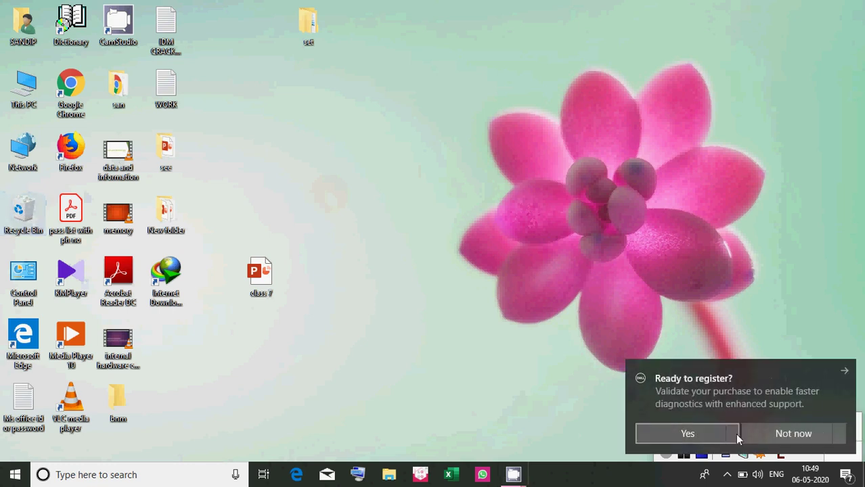
pyautogui.click(796, 433)
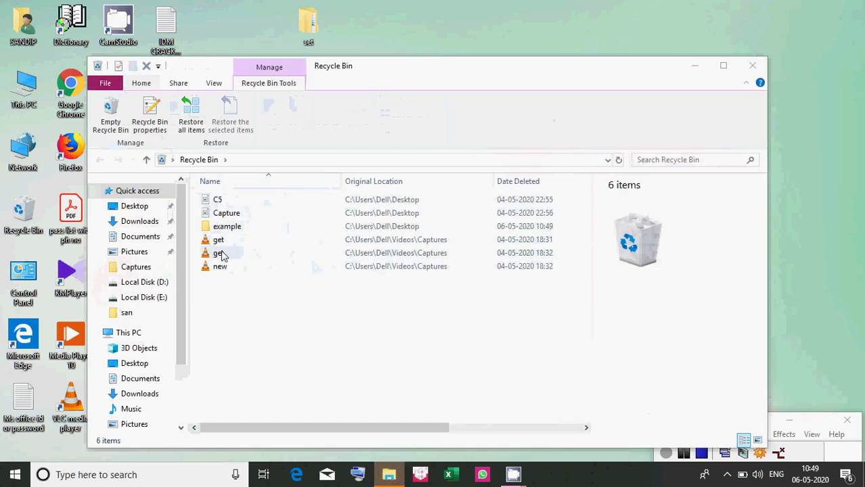
pyautogui.click(236, 230)
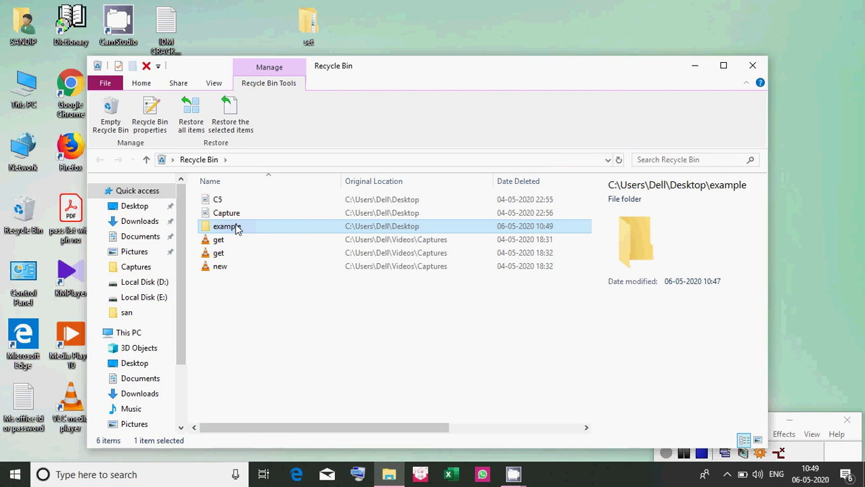
pyautogui.click(234, 124)
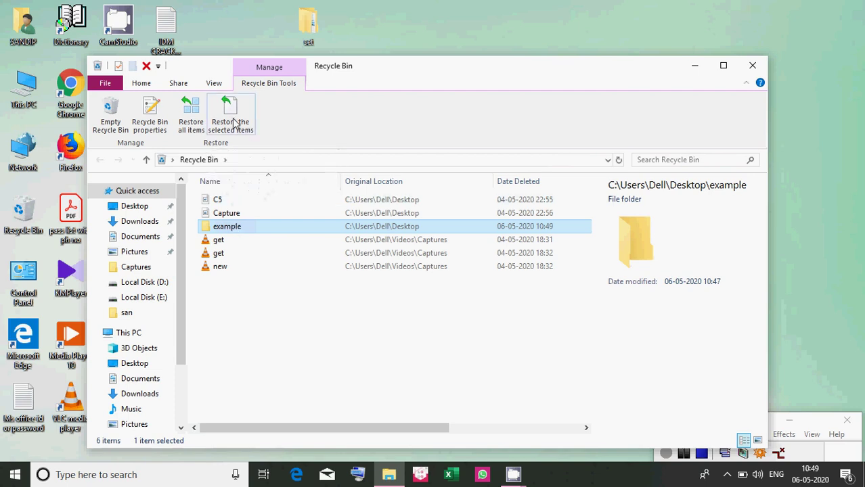
pyautogui.click(750, 66)
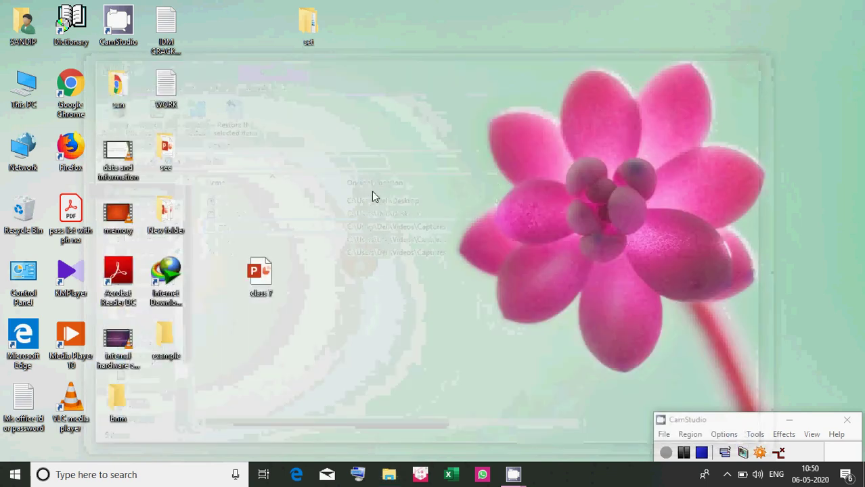
pyautogui.moveTo(163, 338); pyautogui.dragTo(261, 94)
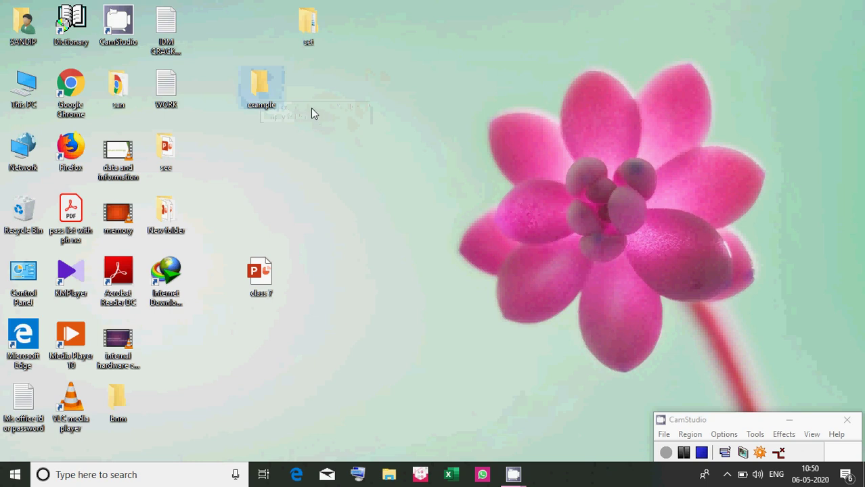
# - Copy the example folder from the desktop into the root of Local Disk (D:)
pyautogui.moveTo(271, 95)
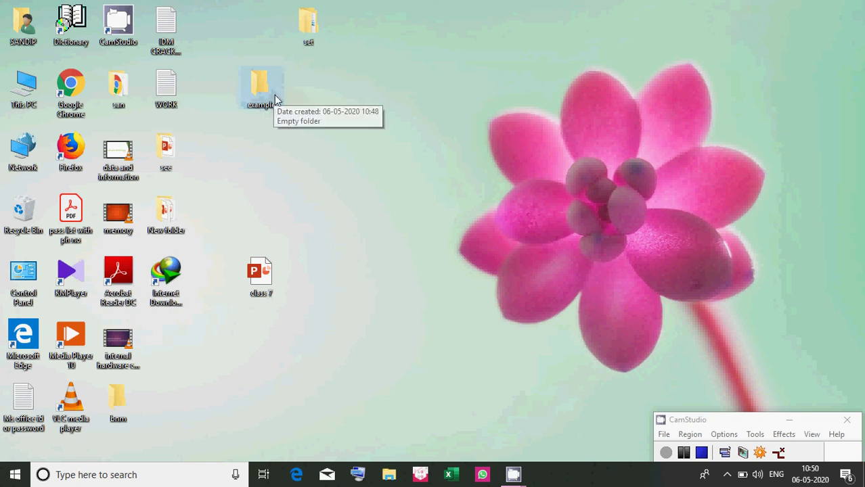
pyautogui.rightClick(265, 88)
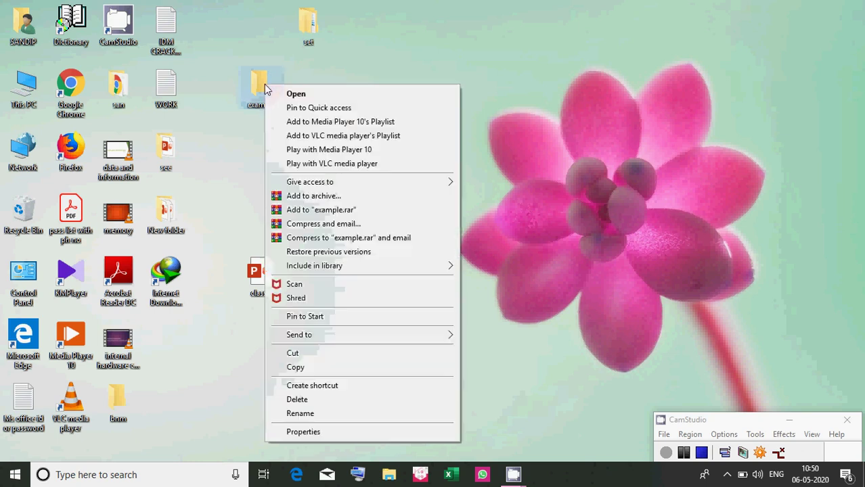
pyautogui.click(320, 367)
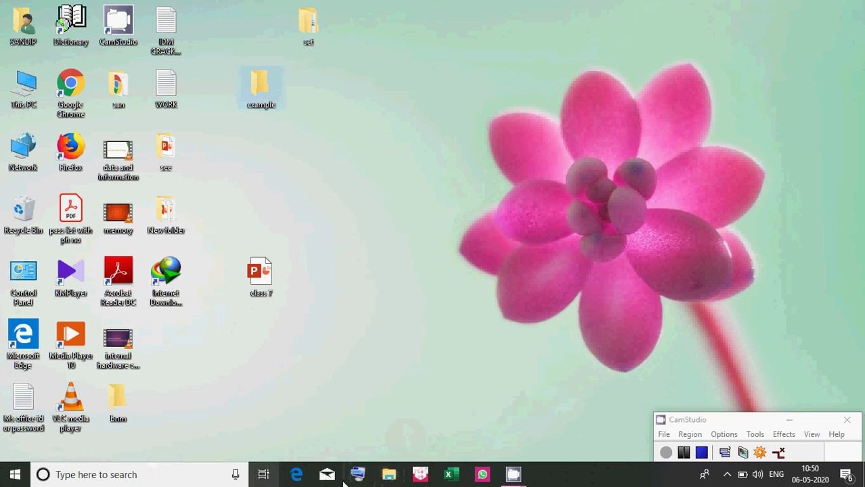
pyautogui.click(390, 475)
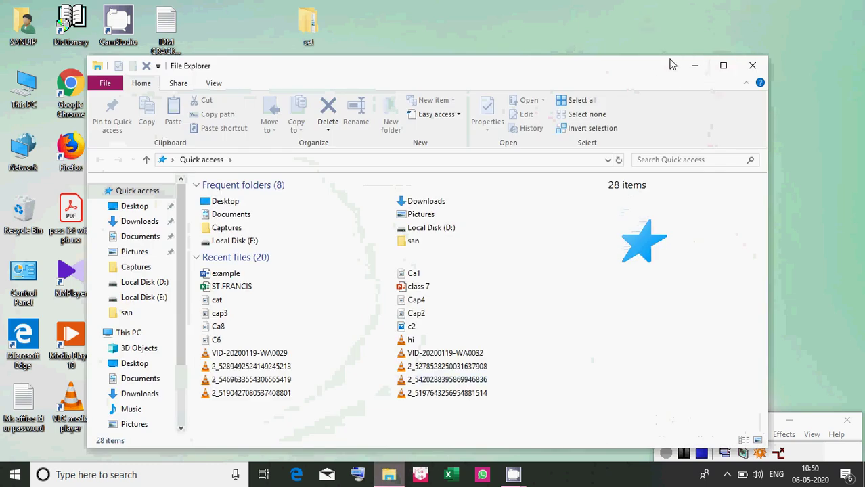
pyautogui.click(722, 66)
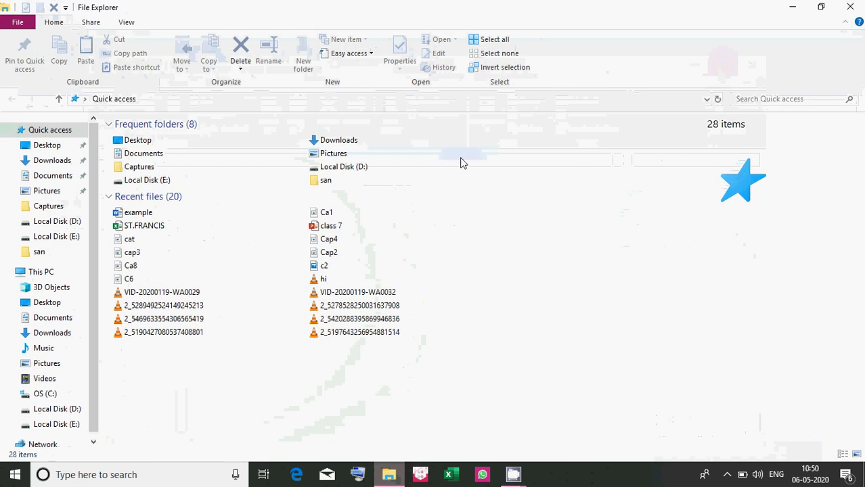
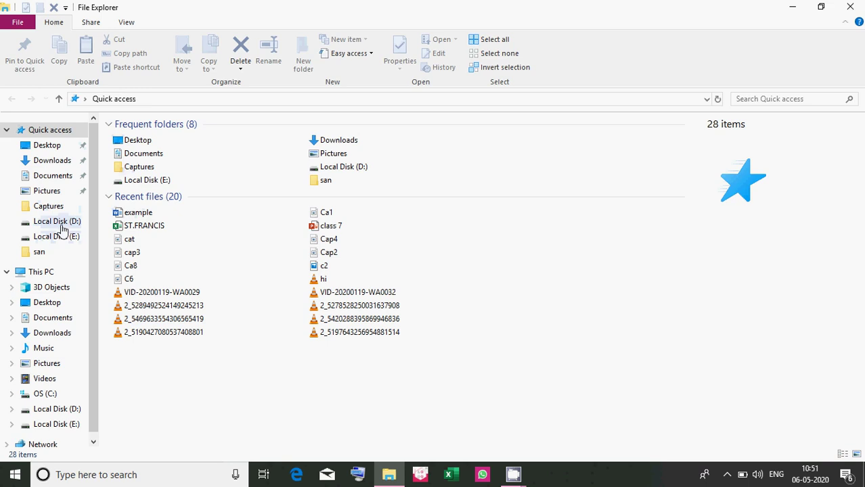
pyautogui.click(58, 222)
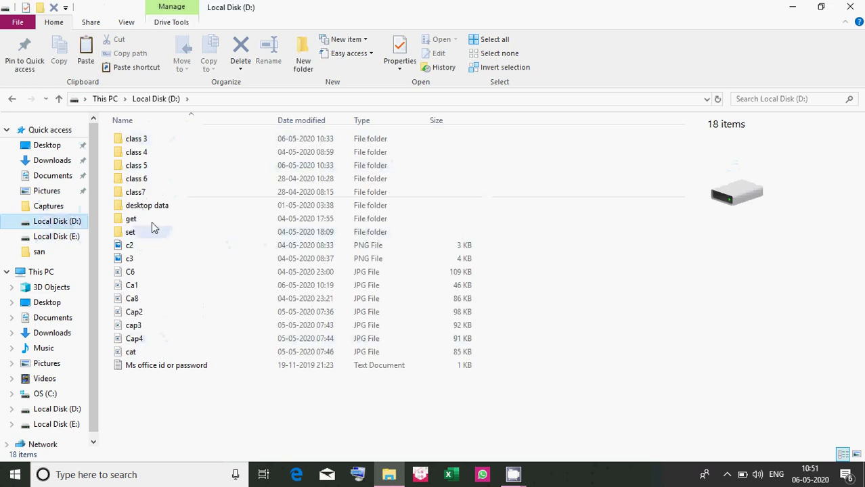
pyautogui.rightClick(547, 180)
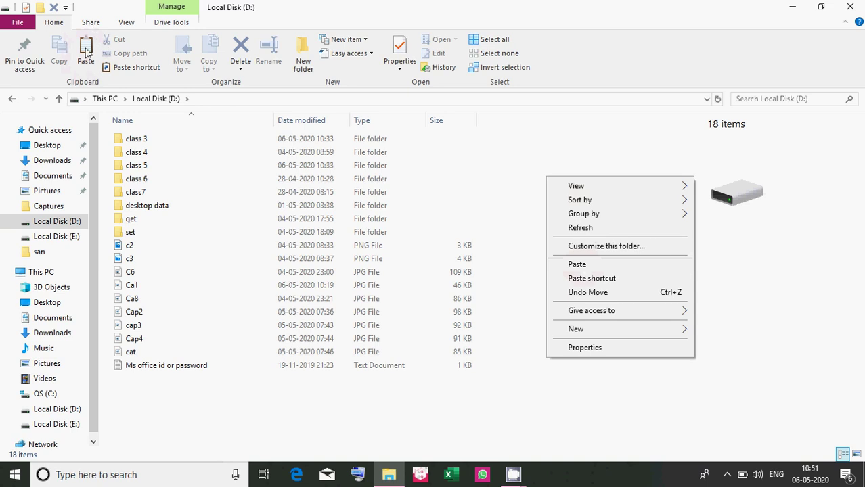
pyautogui.click(575, 268)
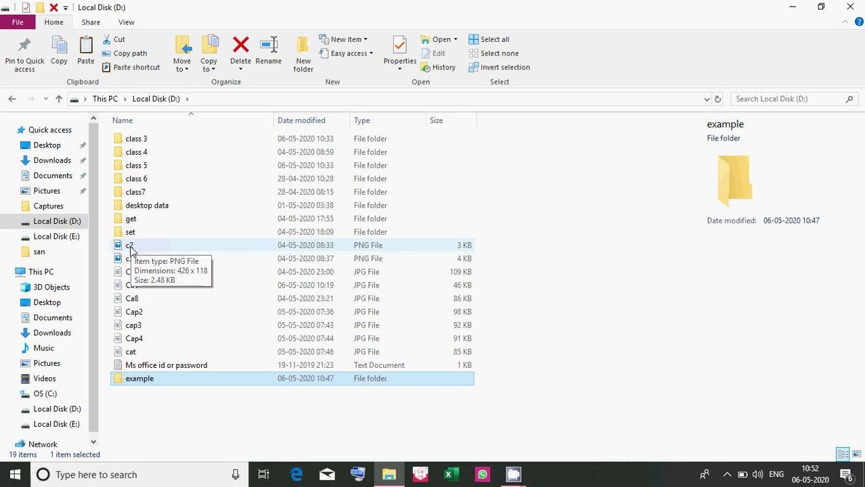
# - Move the c2 image file from Local Disk (D:) to the Desktop by cutting and pasting it
pyautogui.click(131, 248)
pyautogui.doubleClick(129, 247)
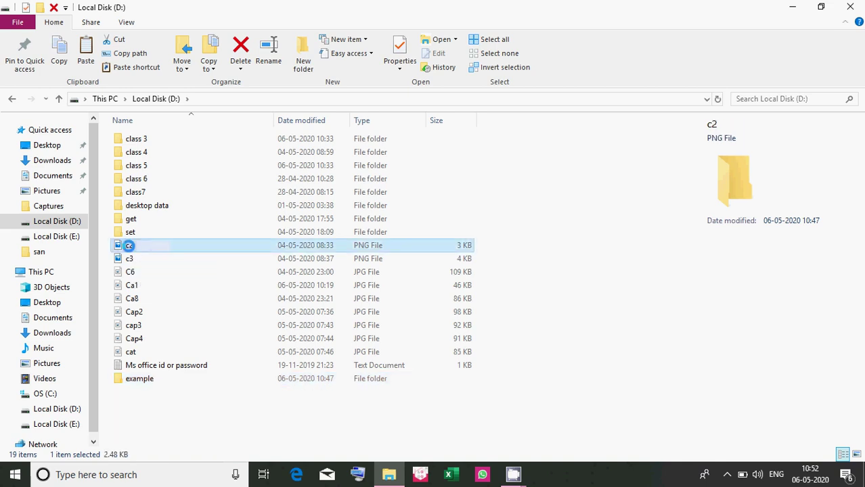
pyautogui.rightClick(129, 245)
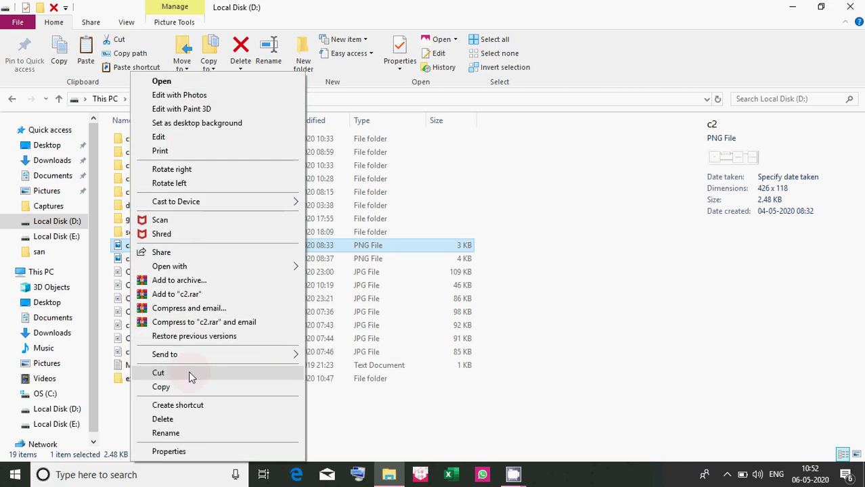
pyautogui.click(121, 42)
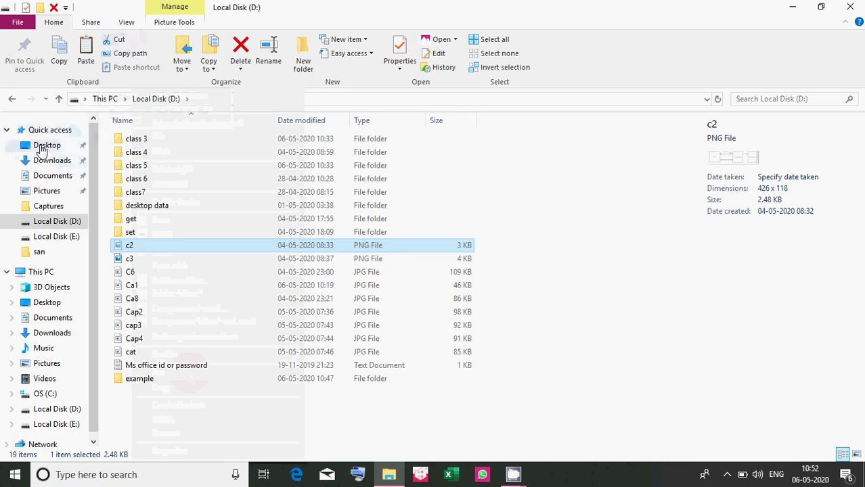
pyautogui.click(46, 146)
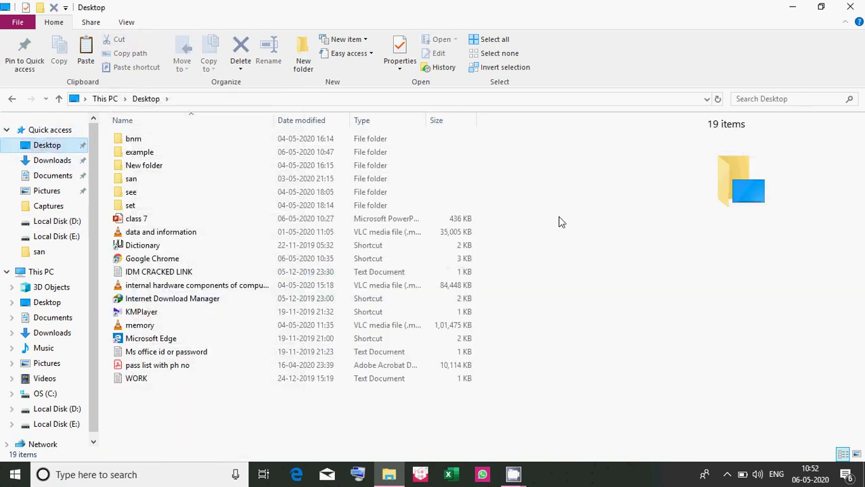
pyautogui.click(92, 49)
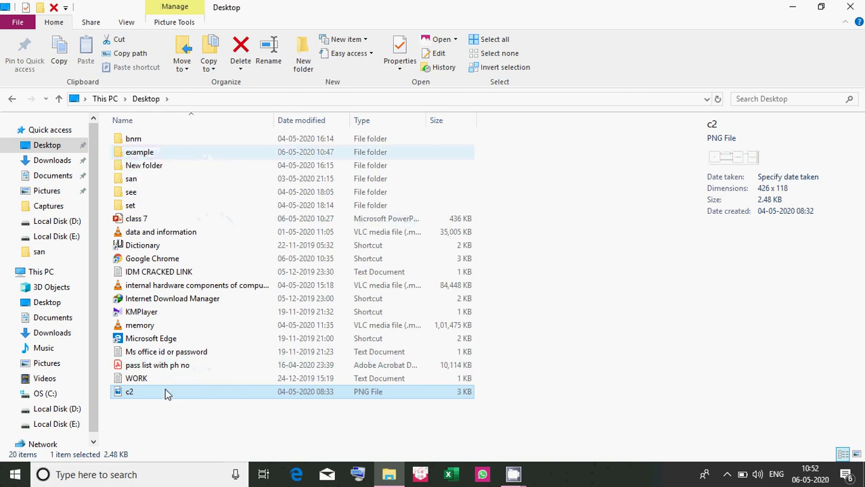
# - Check the file listings of Local Disk (D:) and the Desktop for the moved c2 file
pyautogui.click(54, 409)
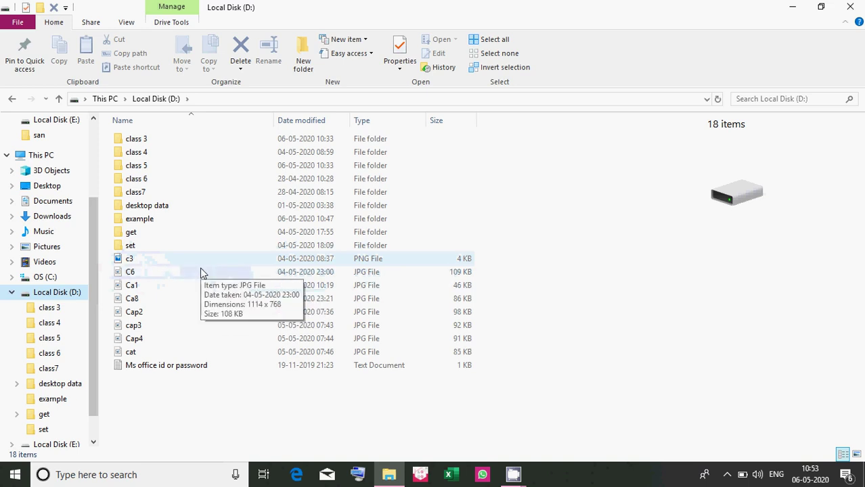
pyautogui.click(145, 272)
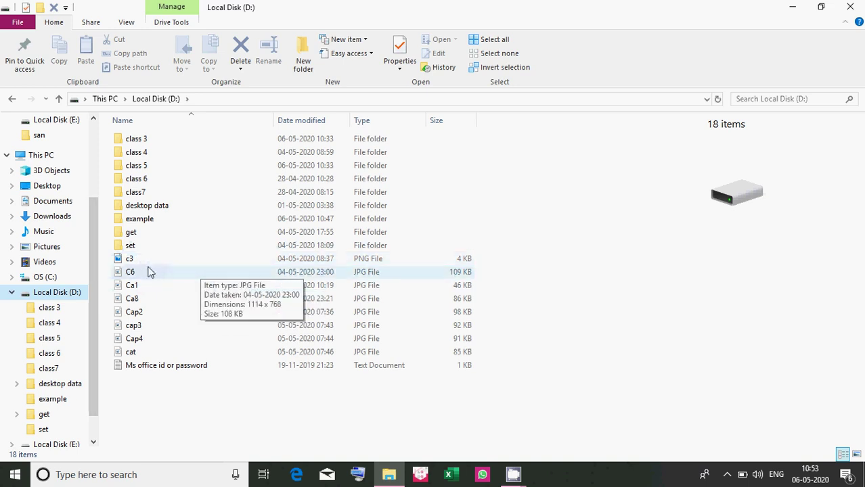
pyautogui.click(51, 187)
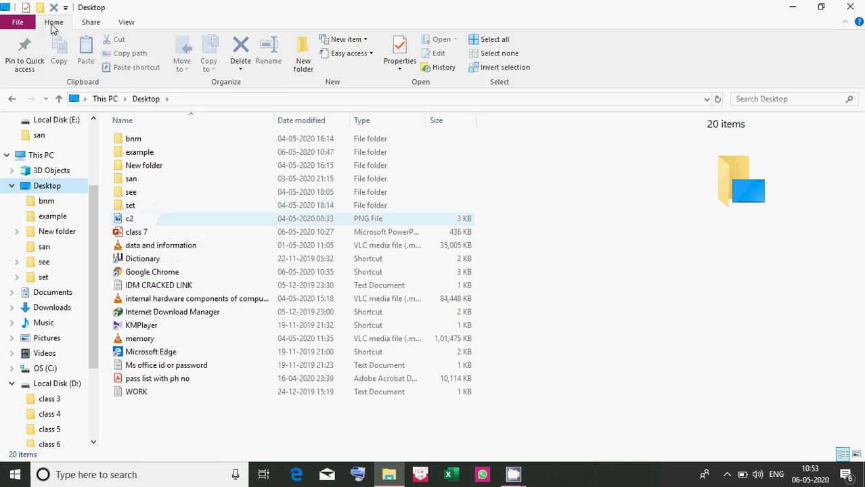
pyautogui.click(22, 27)
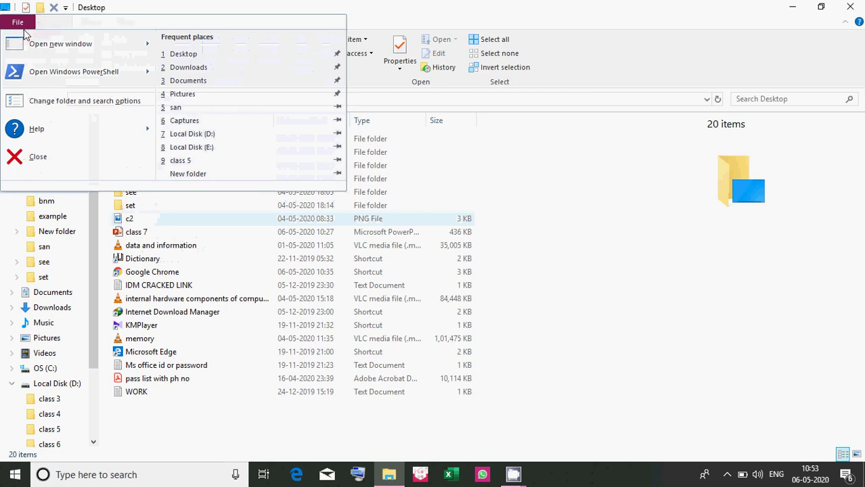
pyautogui.moveTo(37, 46)
pyautogui.moveTo(43, 74)
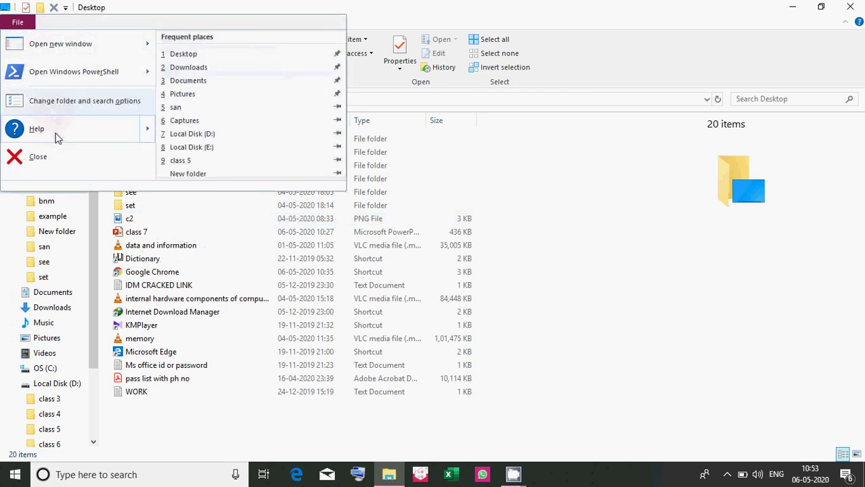
pyautogui.click(443, 154)
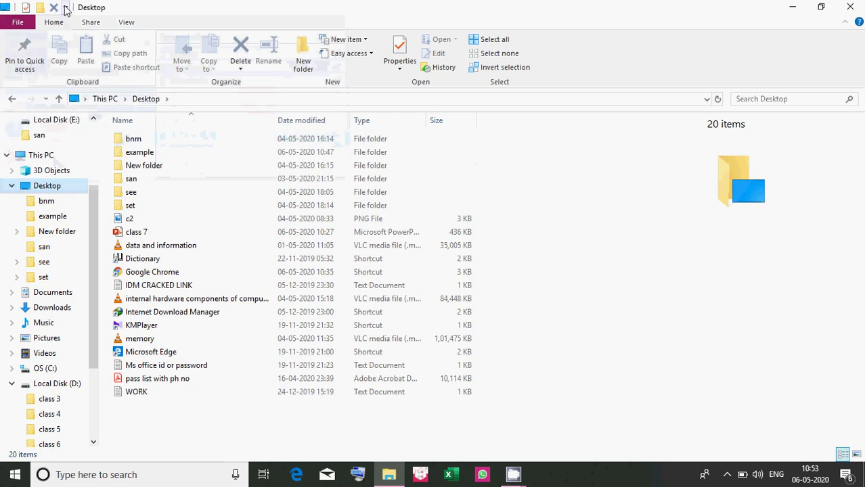
# - Create a new folder named do in the Desktop folder
pyautogui.click(134, 140)
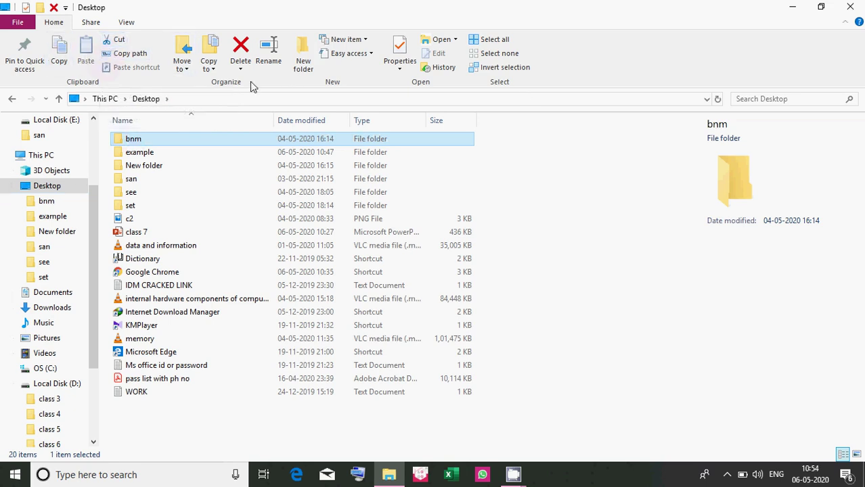
pyautogui.click(302, 64)
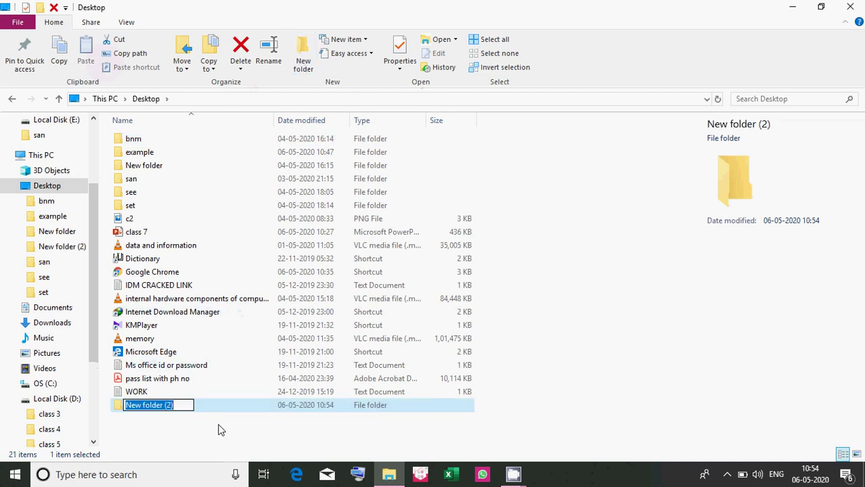
pyautogui.write('do')
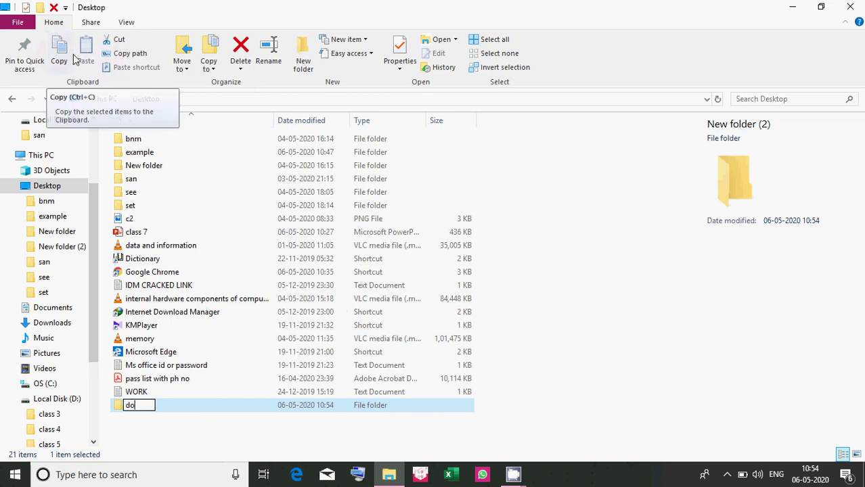
pyautogui.click(182, 53)
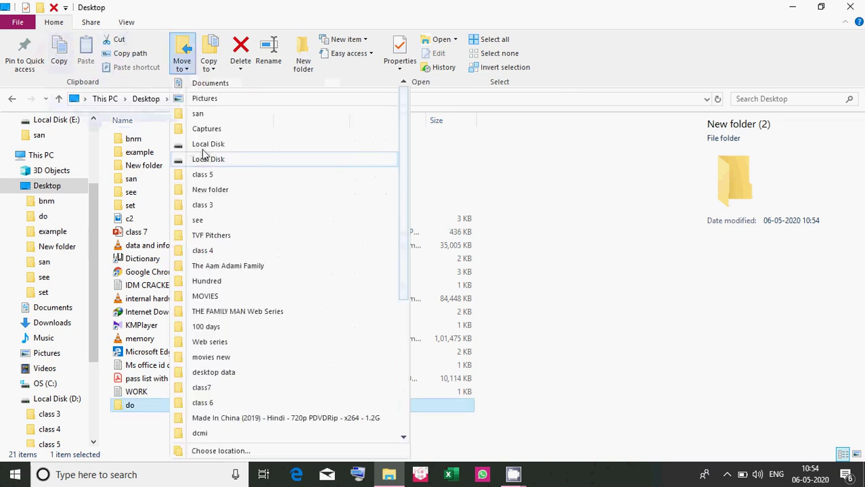
pyautogui.click(209, 61)
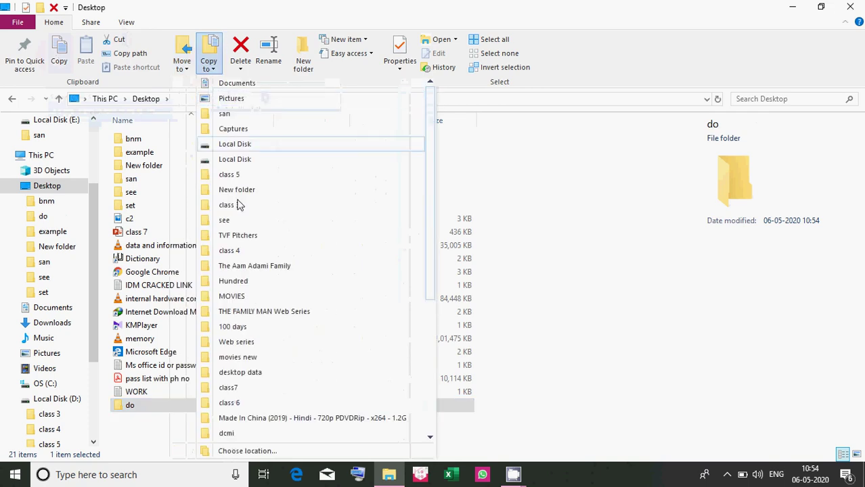
pyautogui.click(535, 173)
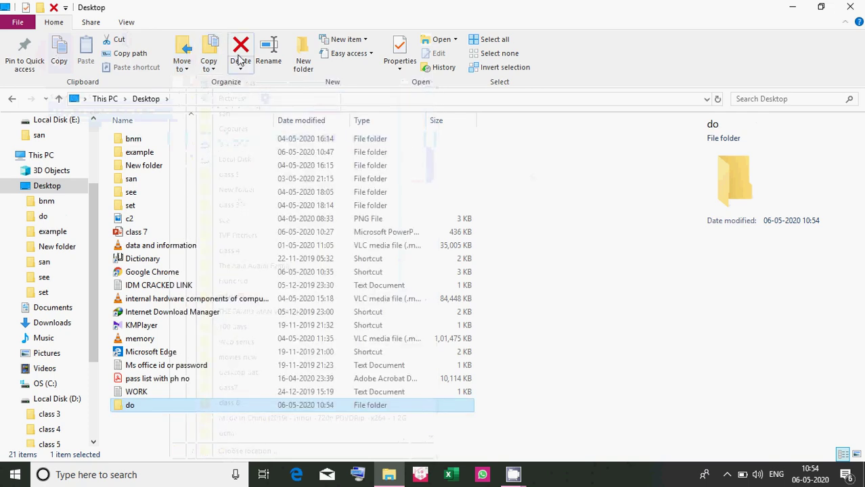
# - Delete the bnm folder from the Desktop, confirming its move to the Recycle Bin
pyautogui.click(163, 140)
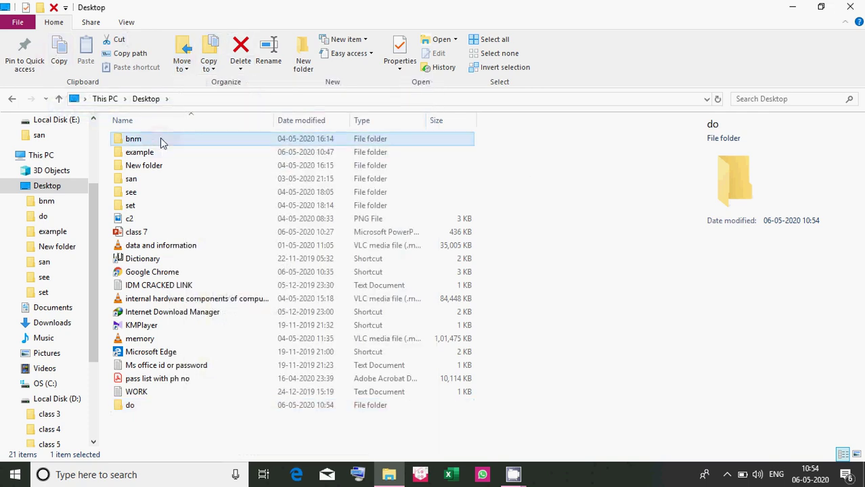
pyautogui.click(241, 53)
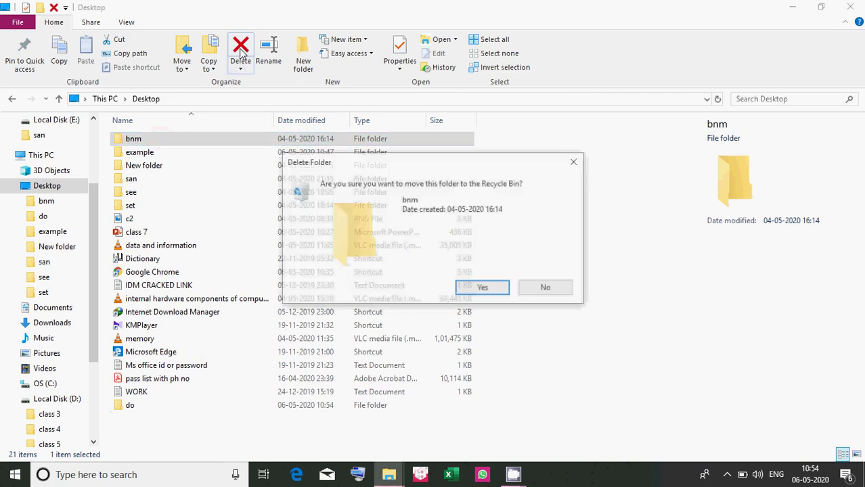
pyautogui.click(460, 285)
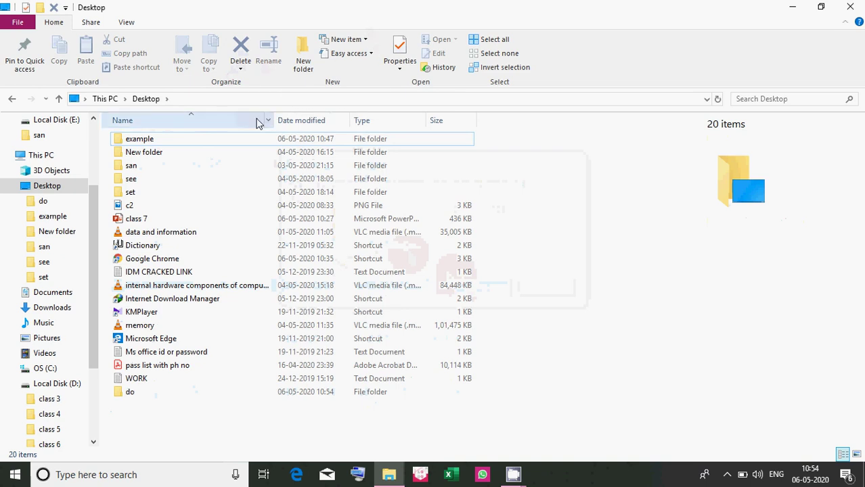
# - Rename the example folder on the Desktop as gift
pyautogui.click(196, 140)
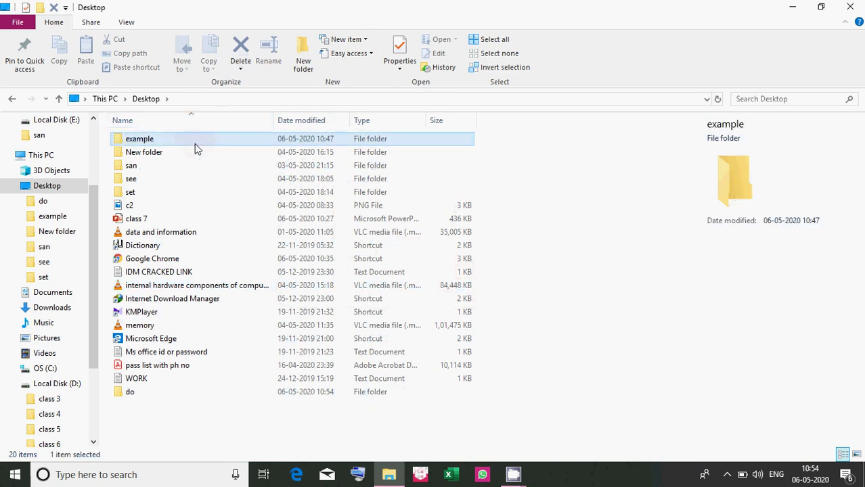
pyautogui.click(269, 57)
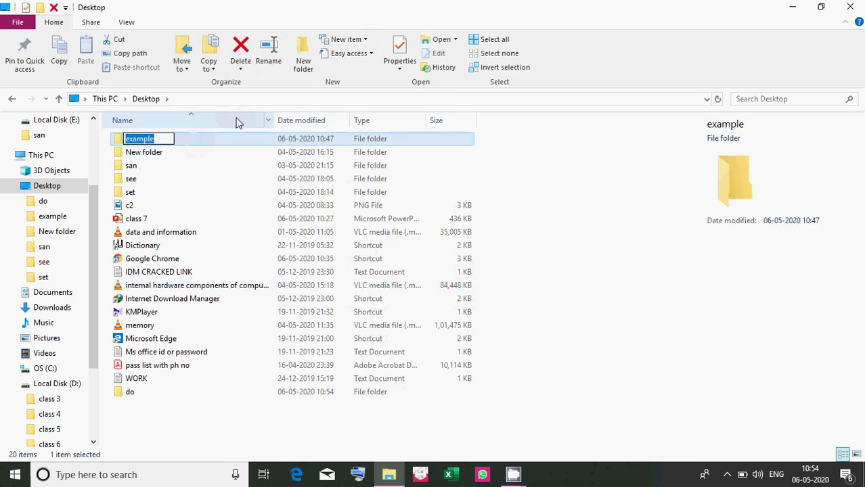
pyautogui.write('g')
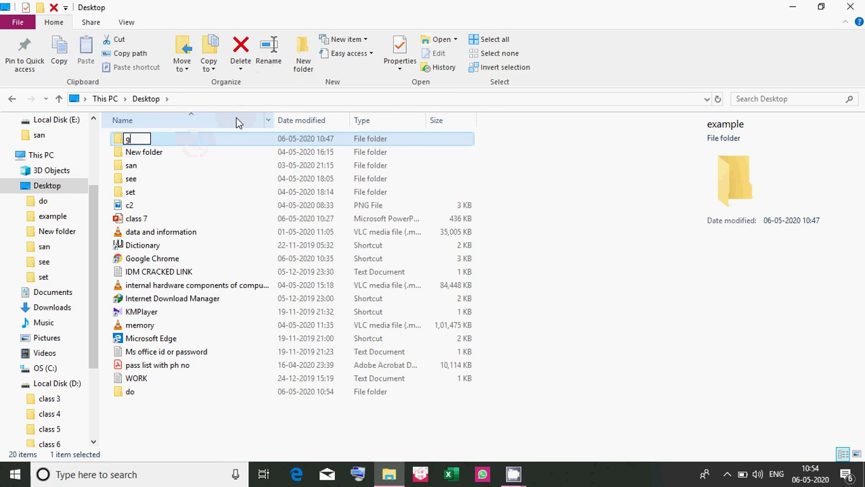
pyautogui.write('ift')
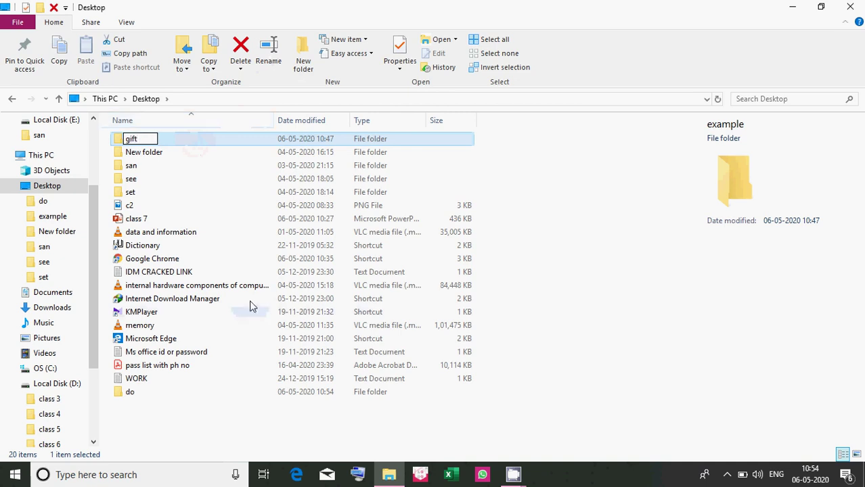
pyautogui.click(551, 174)
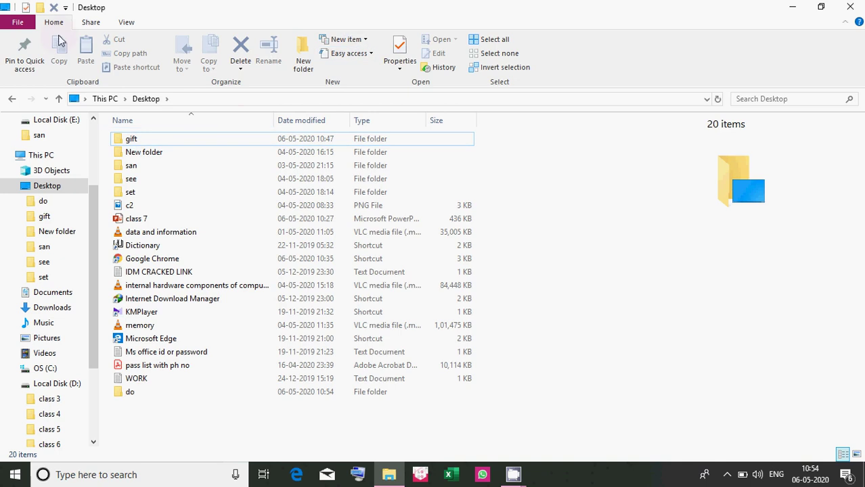
# - Select New folder in the Desktop listing and hide the navigation pane
pyautogui.click(95, 25)
pyautogui.click(147, 154)
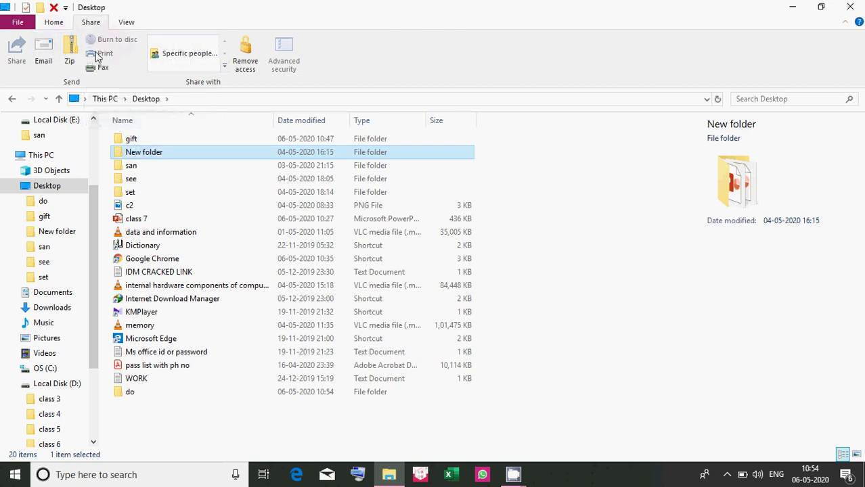
pyautogui.click(126, 23)
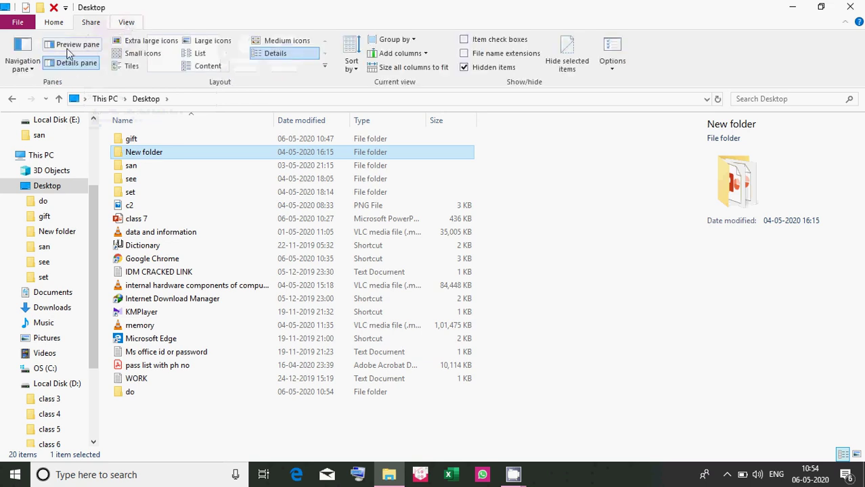
pyautogui.click(32, 71)
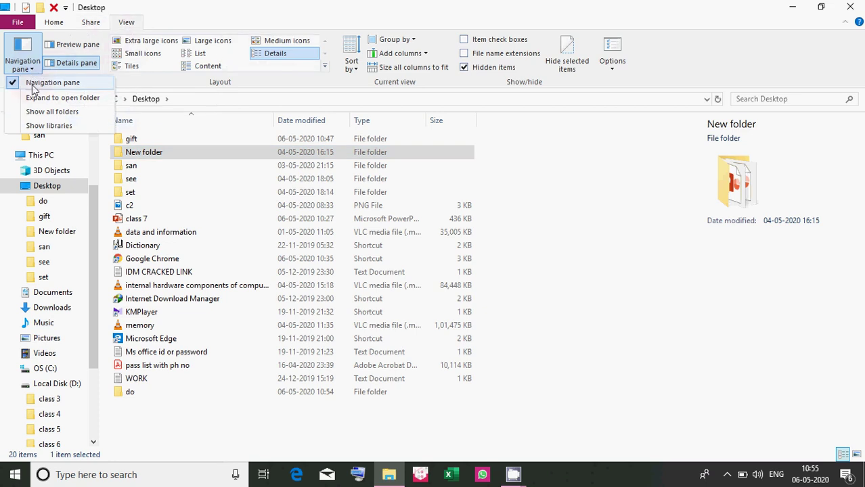
pyautogui.click(33, 85)
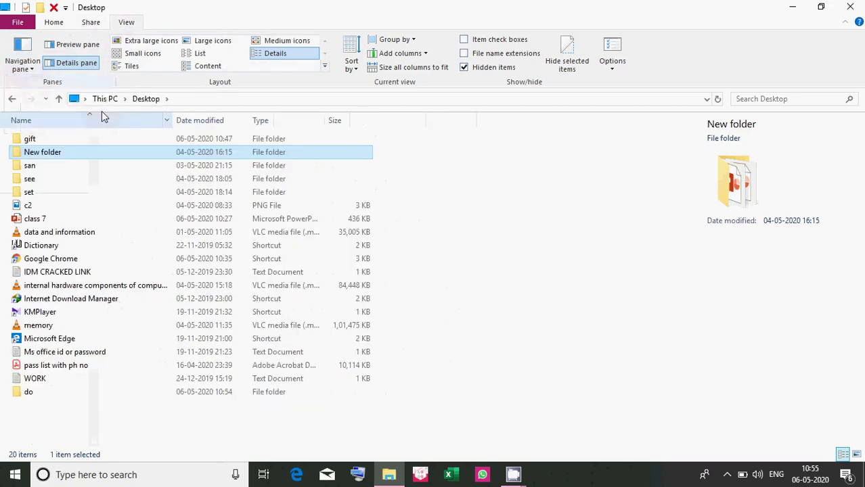
# - Preview the Desktop contents as extra large icons, small icons, tiles, large icons, list, content and medium icons, ending with the Details layout
pyautogui.click(141, 43)
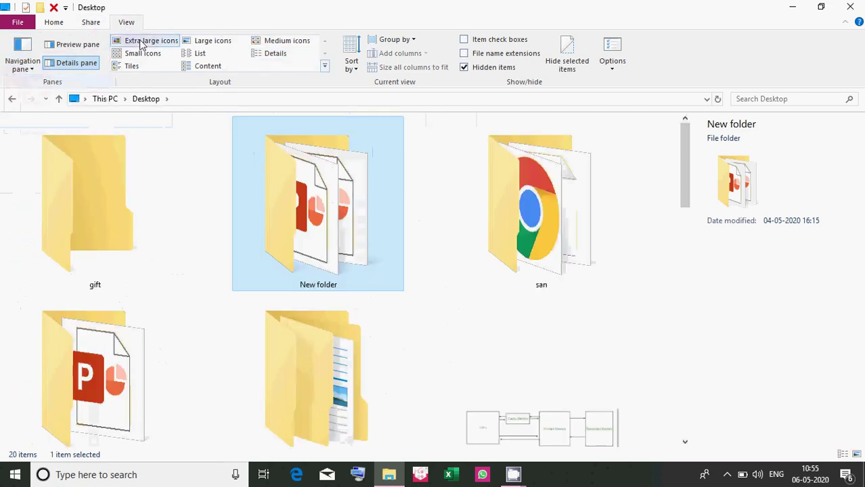
pyautogui.click(142, 53)
pyautogui.click(140, 69)
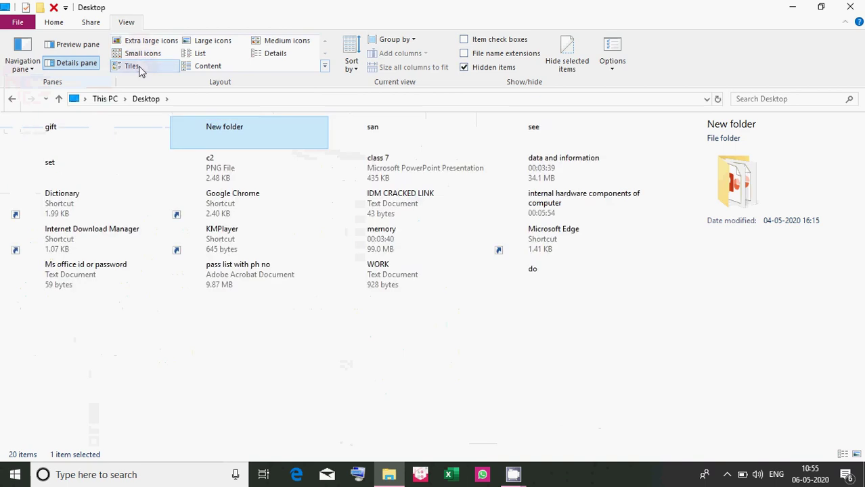
pyautogui.click(199, 42)
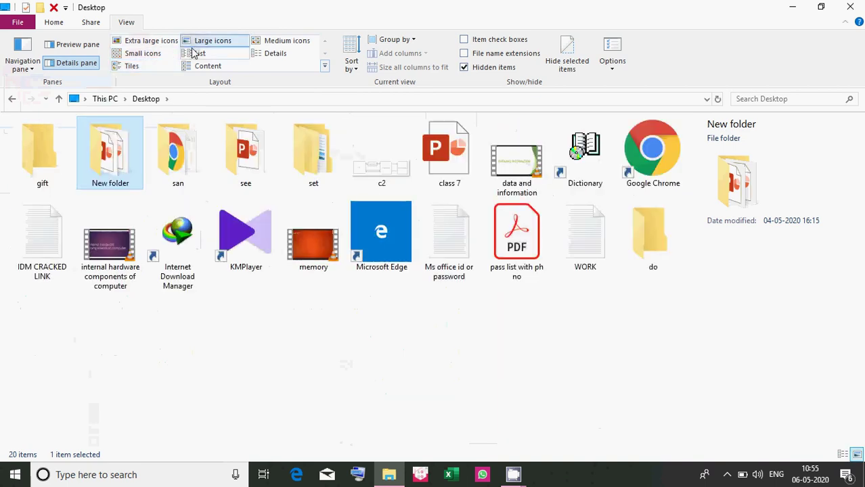
pyautogui.click(195, 53)
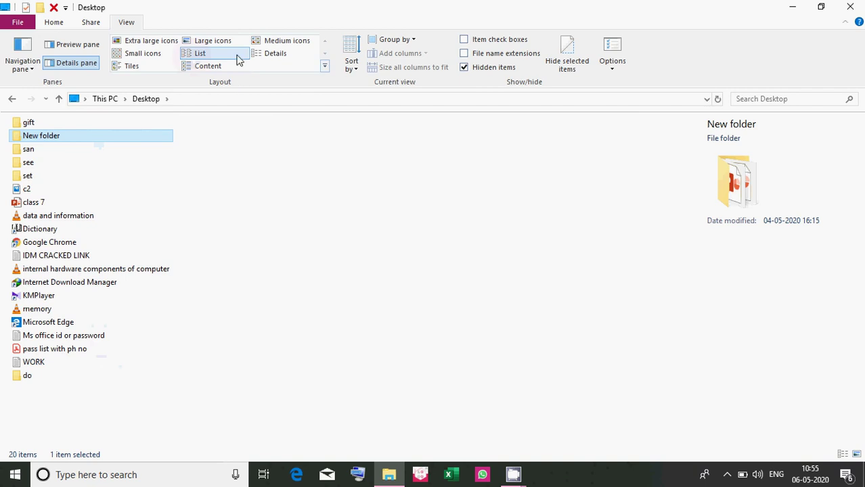
pyautogui.click(212, 66)
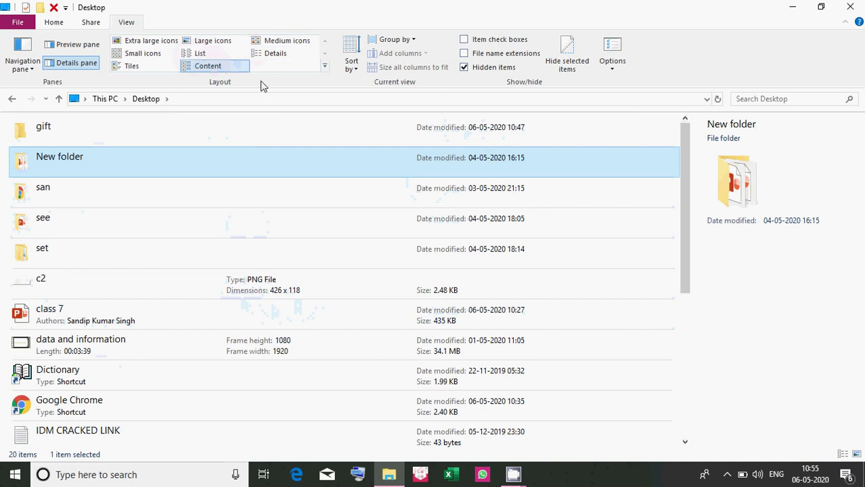
pyautogui.click(283, 41)
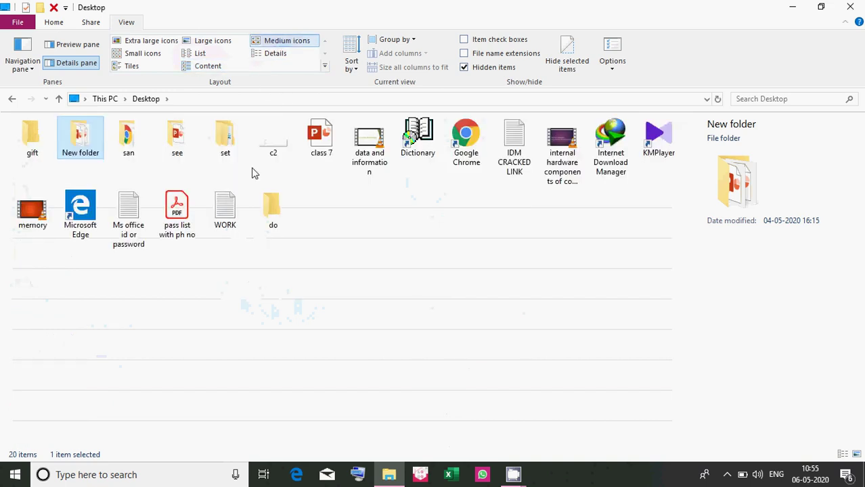
pyautogui.click(280, 53)
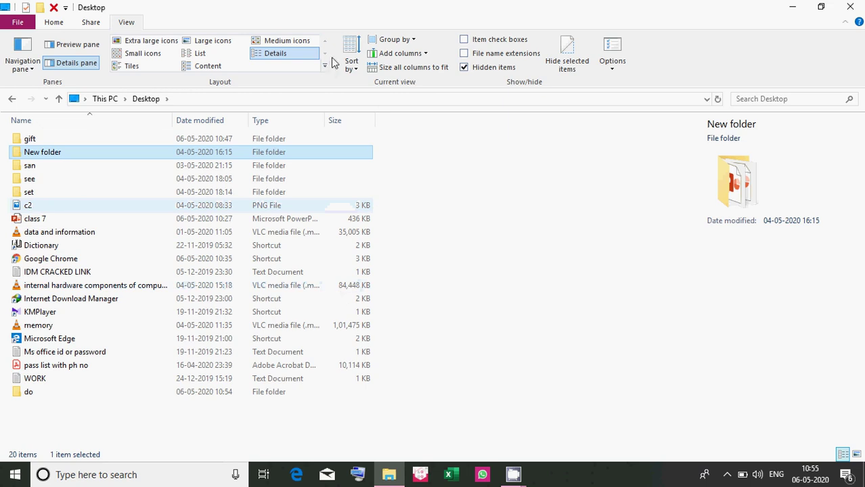
# - Sort the Desktop listing by name in descending order
pyautogui.click(353, 64)
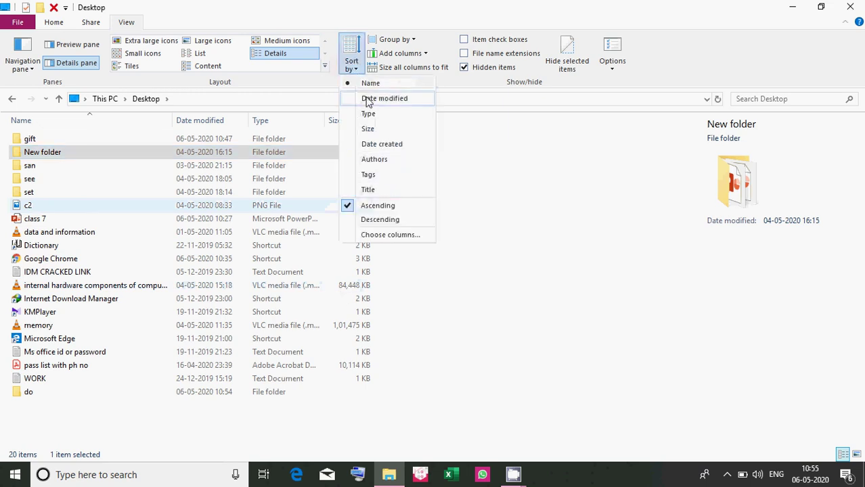
pyautogui.click(372, 221)
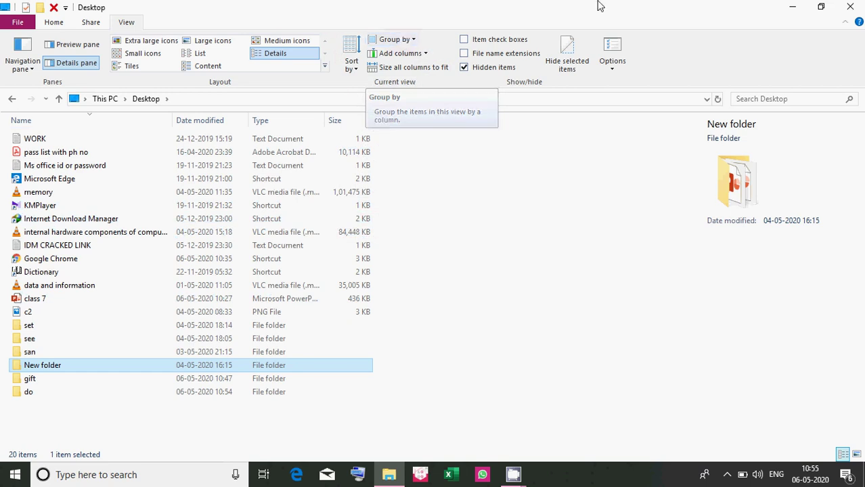
# - Close the Desktop folder window and refresh the Windows desktop
pyautogui.click(850, 8)
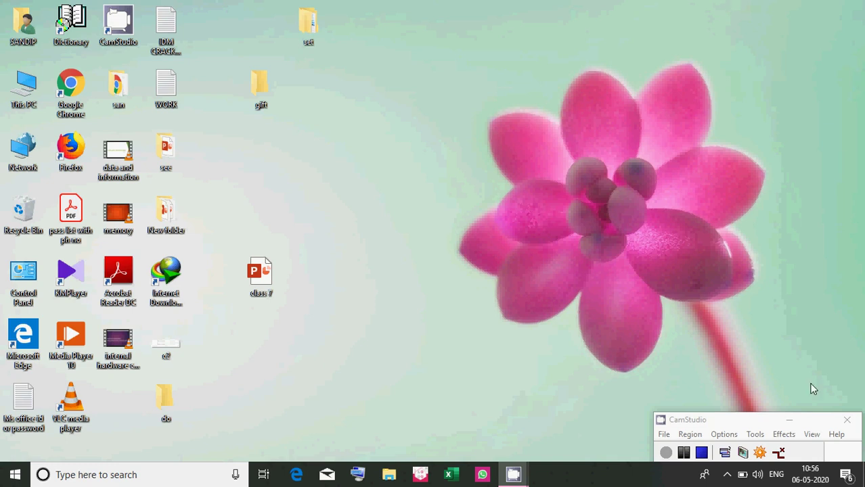
pyautogui.rightClick(574, 172)
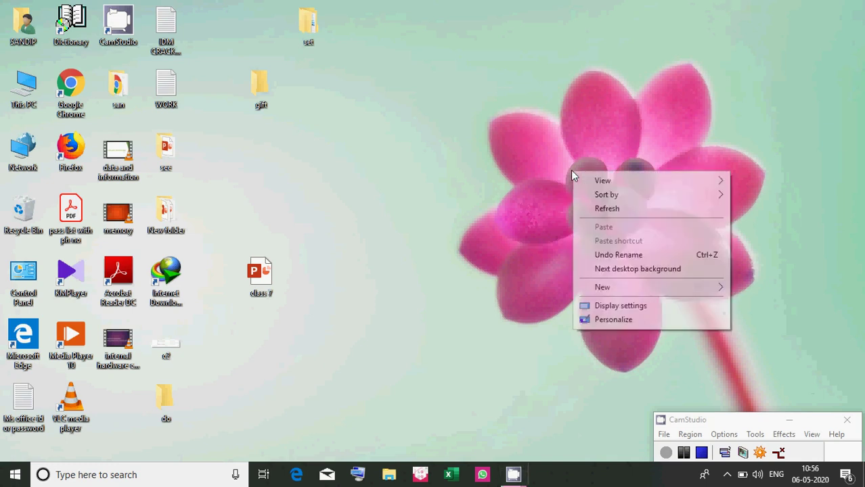
pyautogui.click(605, 210)
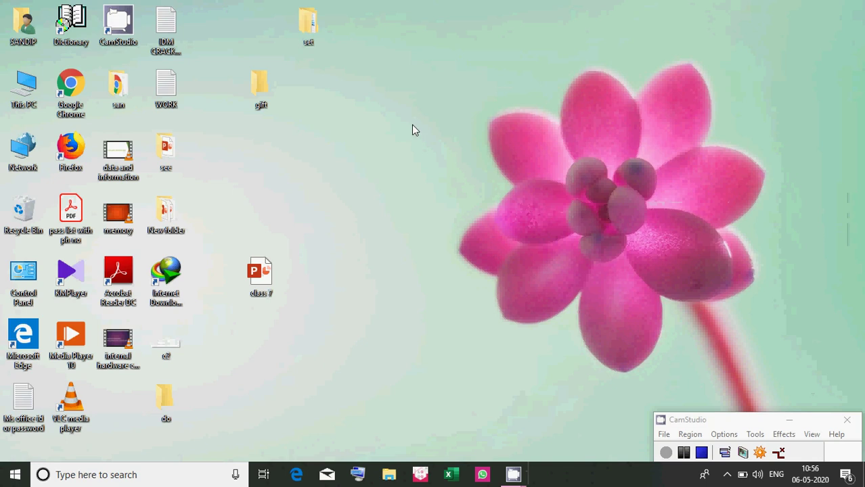